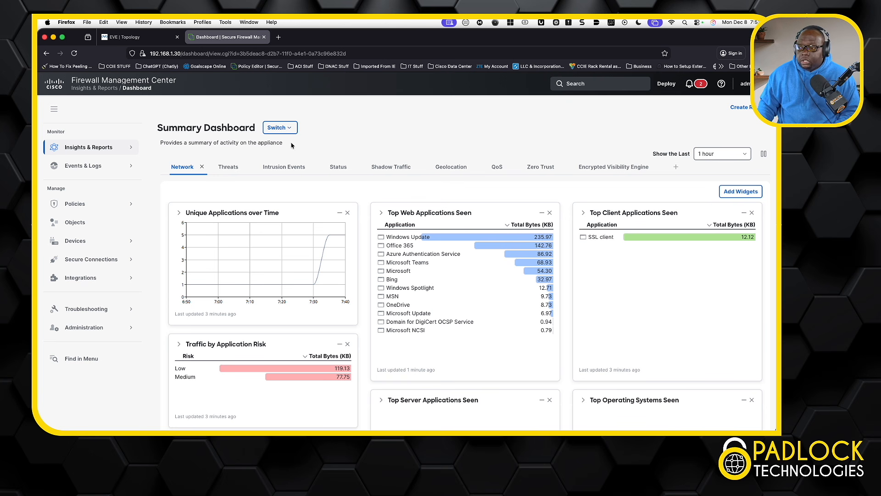
click(111, 166)
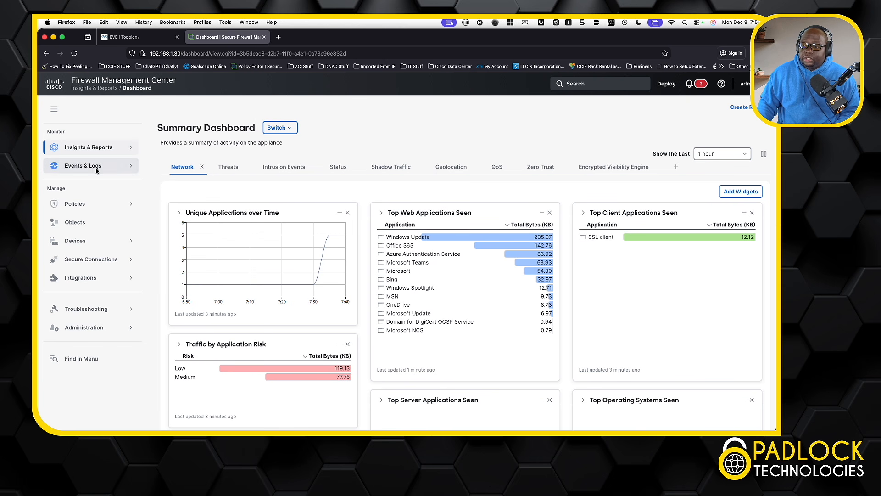
click(93, 276)
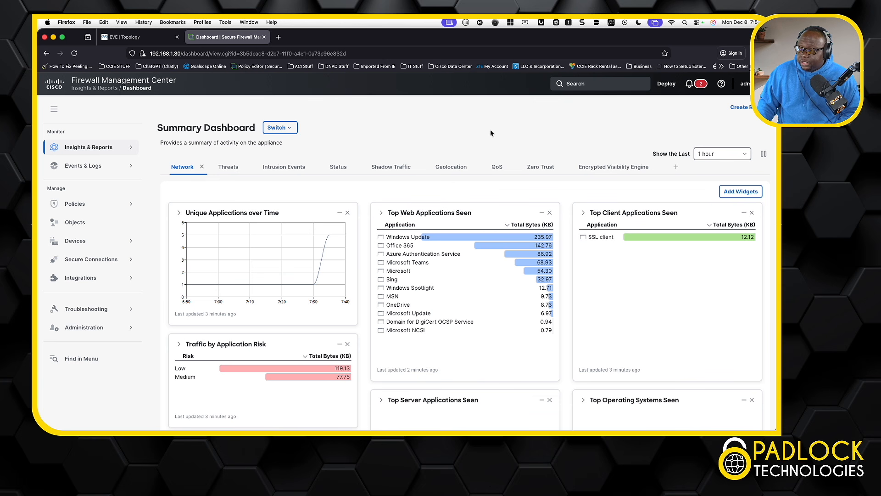
Step: Review the Shadow Traffic widgets and the Encrypted Visibility Engine view of the Summary Dashboard
click(394, 171)
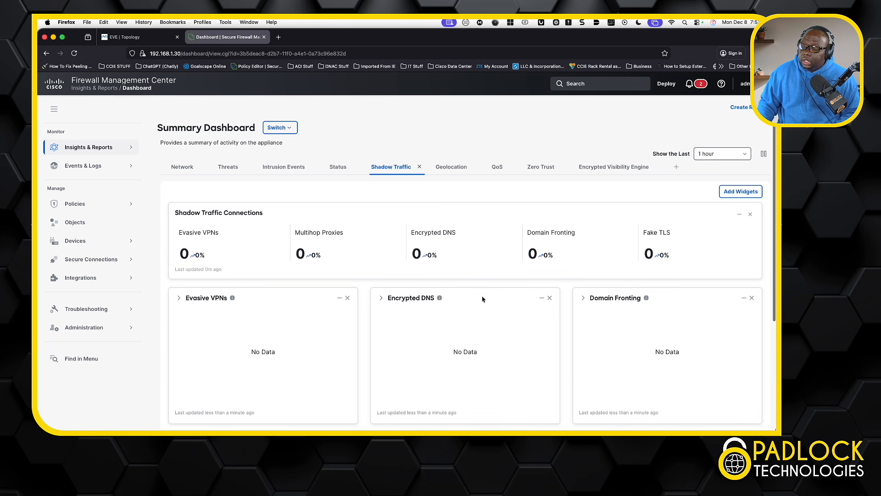
scroll(482, 300, down, 3)
scroll(482, 299, down, 5)
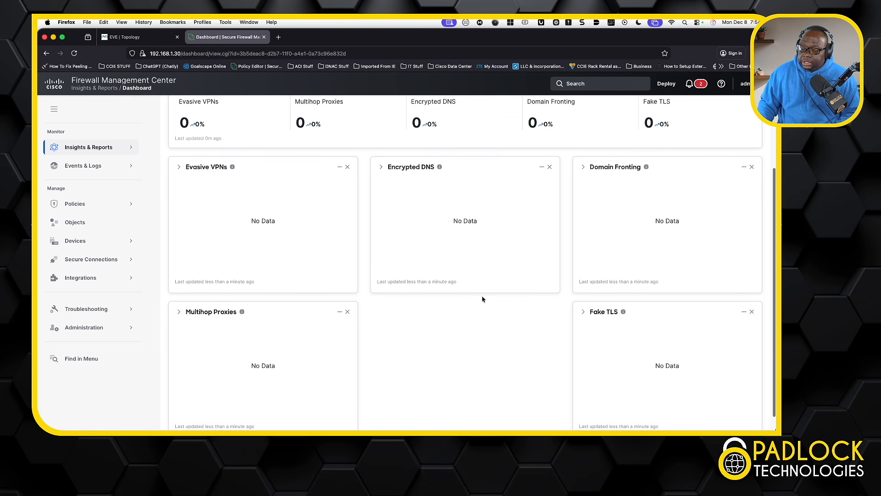
scroll(482, 300, up, 5)
scroll(483, 300, up, 2)
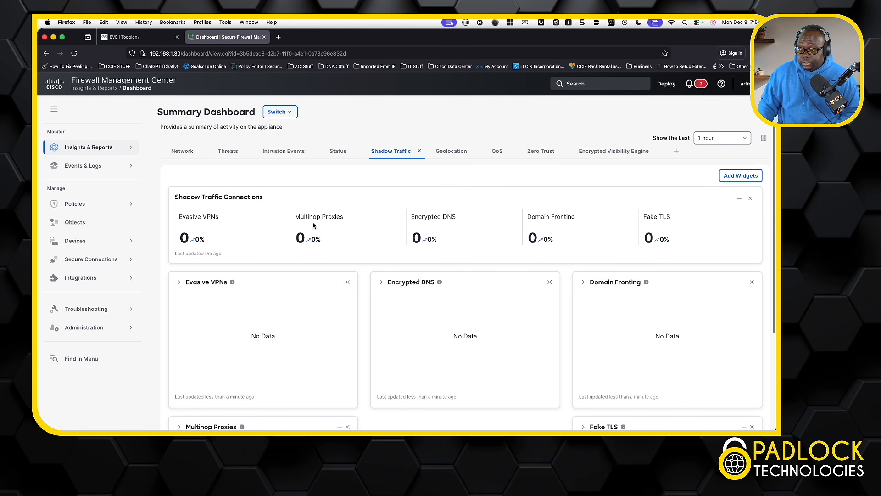
click(590, 151)
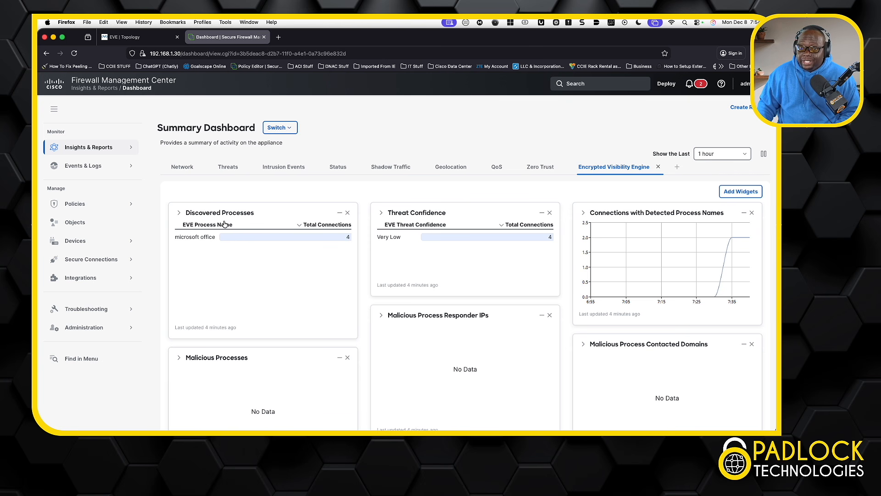
Step: Go to the Dynamic Attributes Connector integration and open the details of the ISE pxGrid connector
click(84, 279)
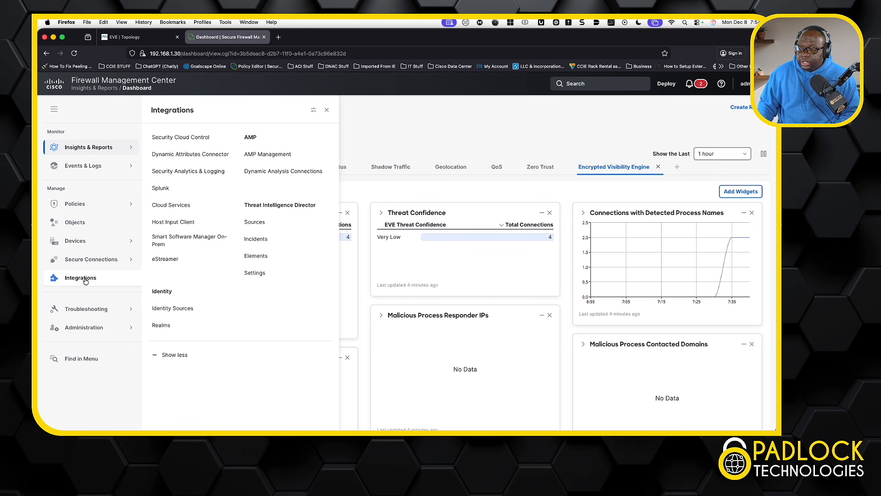
click(217, 155)
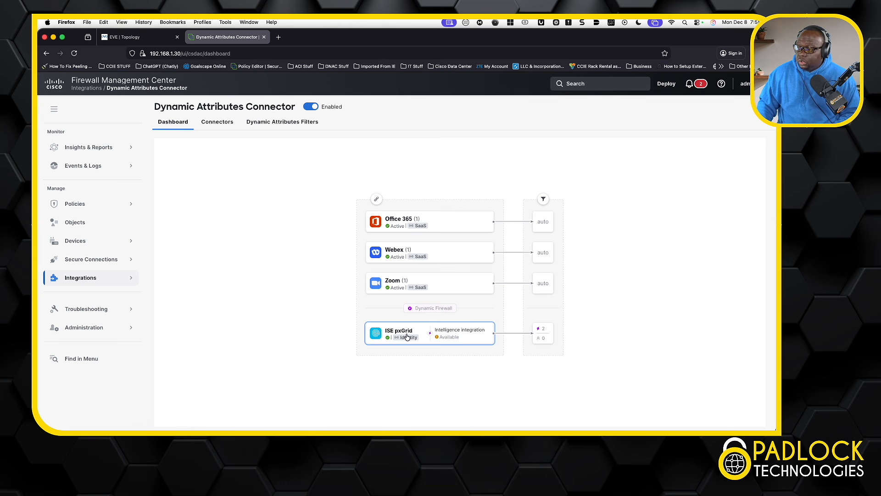
click(407, 337)
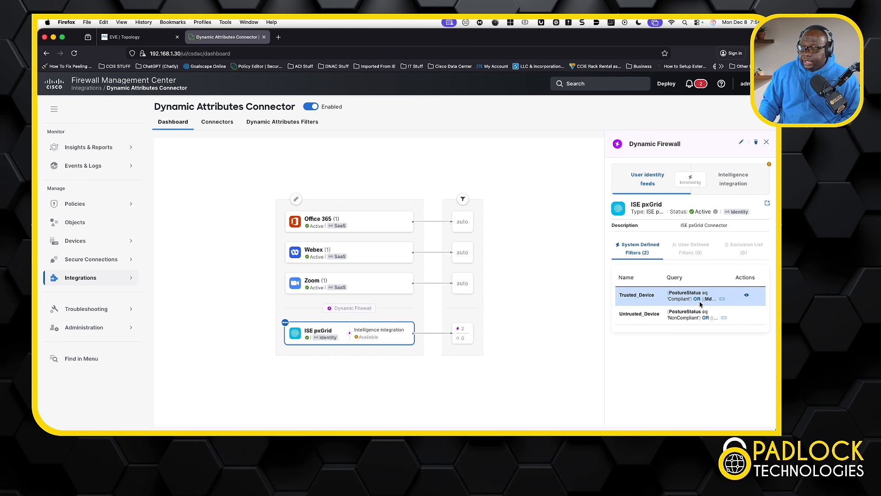
Step: View the queries of the system-defined Trusted_Device and Untrusted_Device filters, and look at the connector's Intelligence integration view
click(746, 294)
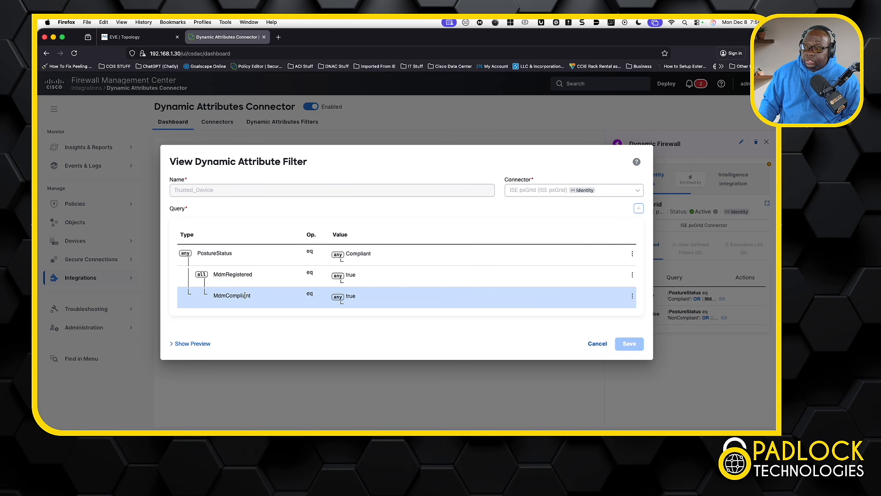
click(596, 344)
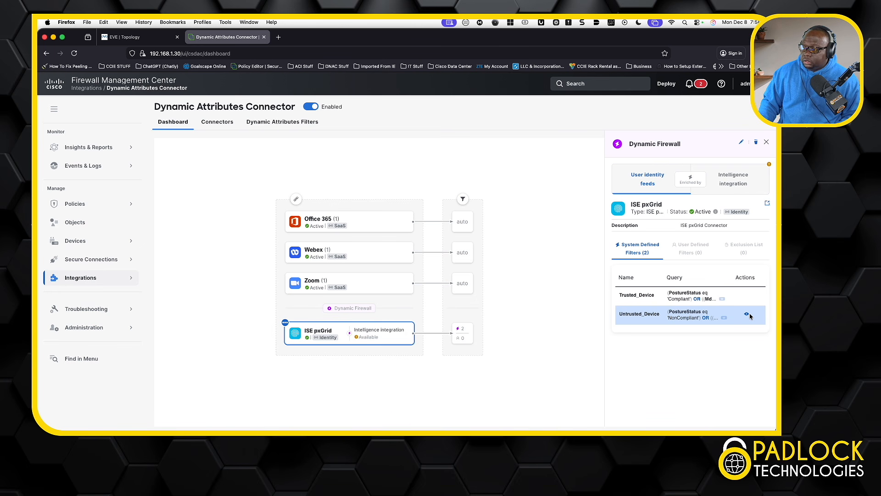
click(747, 314)
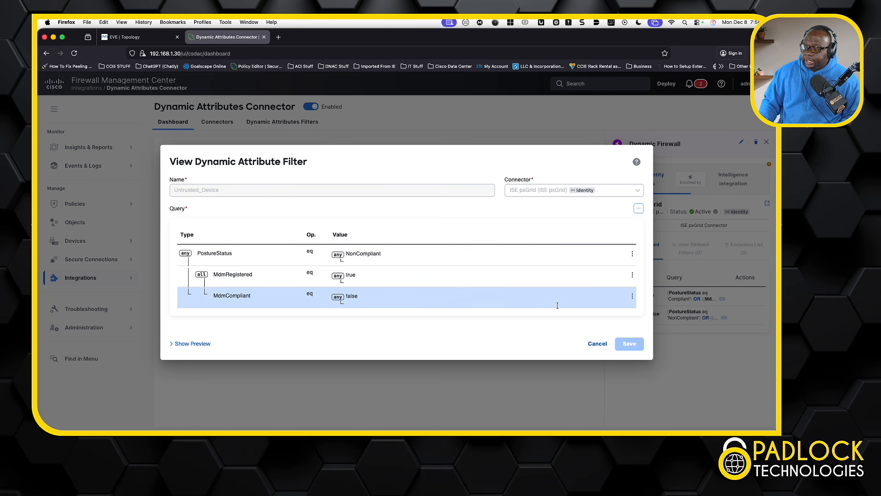
click(598, 345)
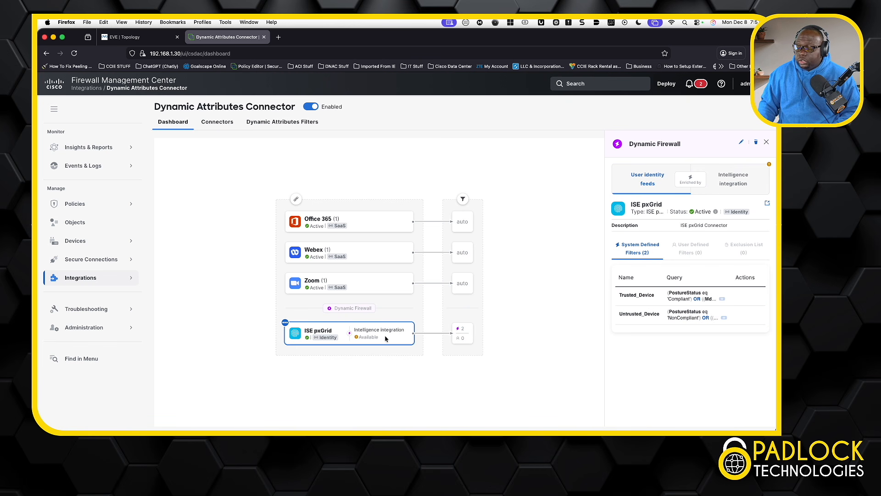
click(742, 175)
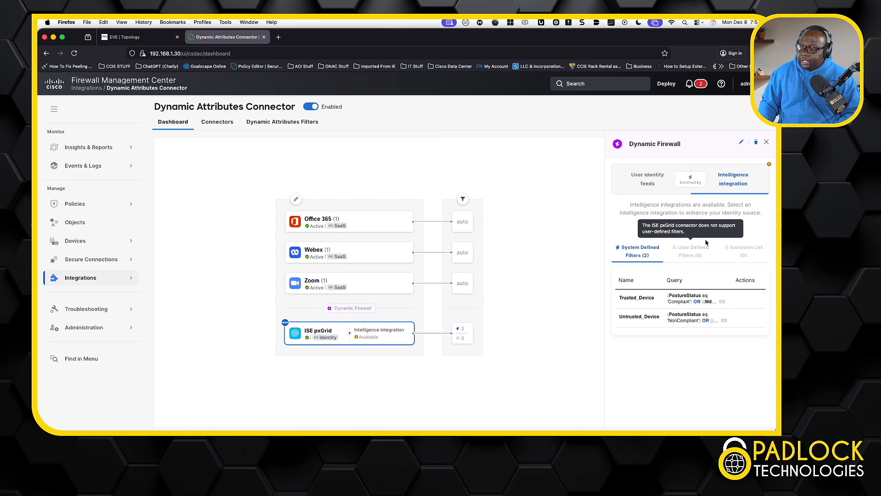
click(649, 184)
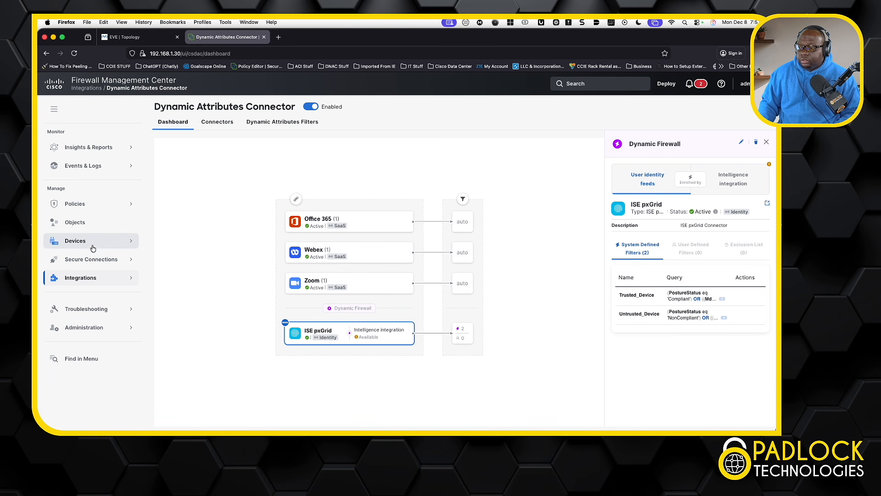
Step: Display the access control policies and check the HQ firewall pair in the EVE topology
mouse_move(104, 208)
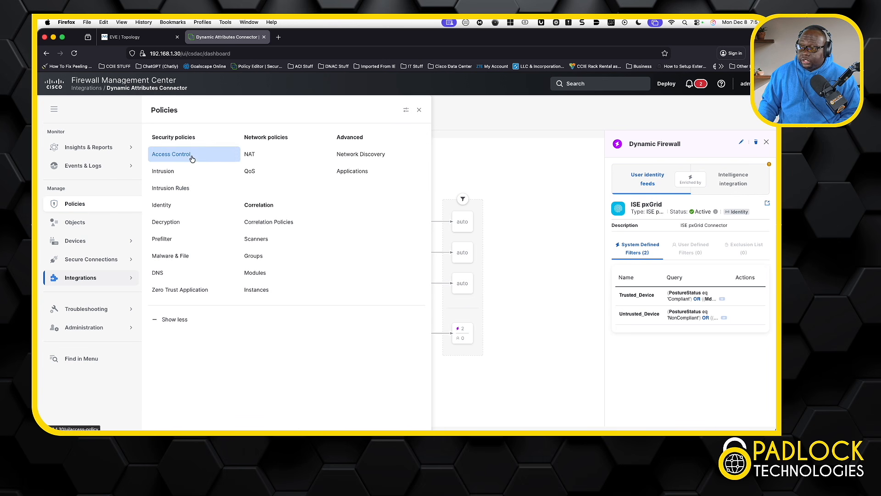
click(191, 155)
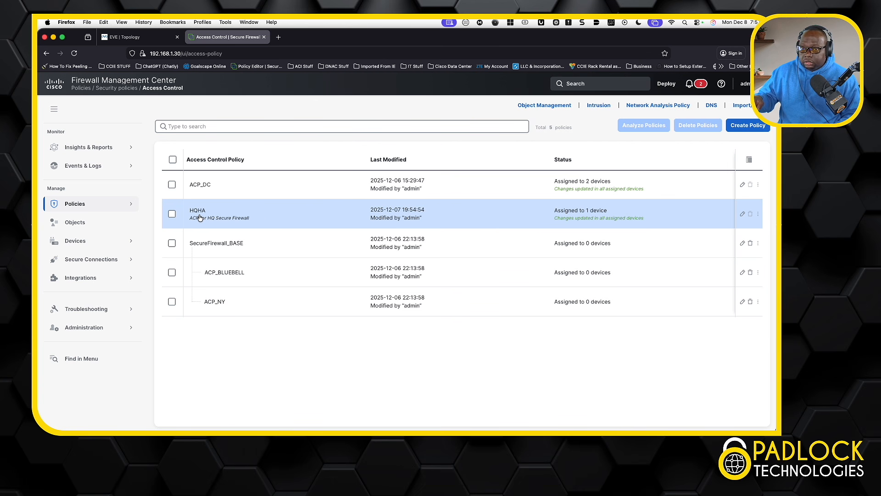
click(137, 37)
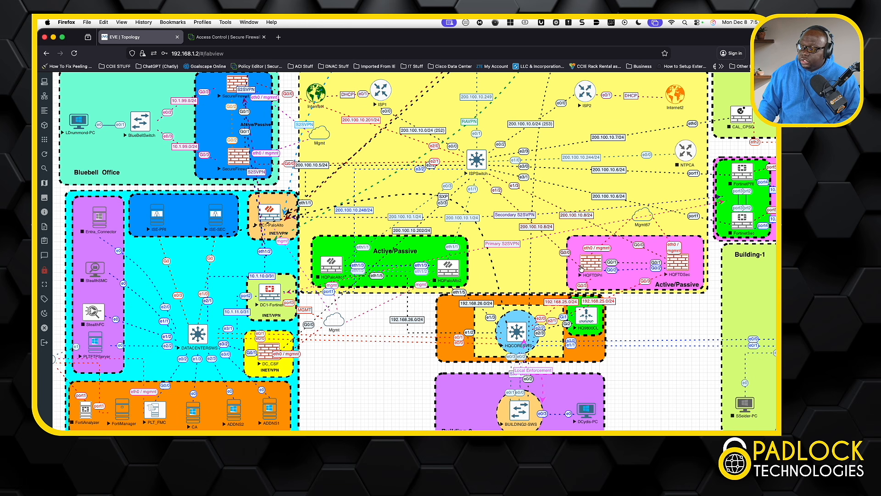
click(241, 38)
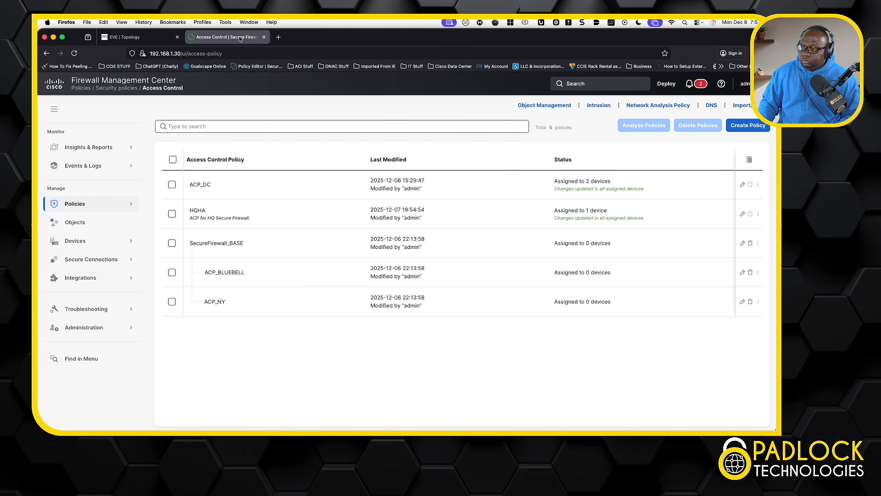
Step: Open the HQHA access control policy and examine the source dynamic attributes used in its rules
click(743, 214)
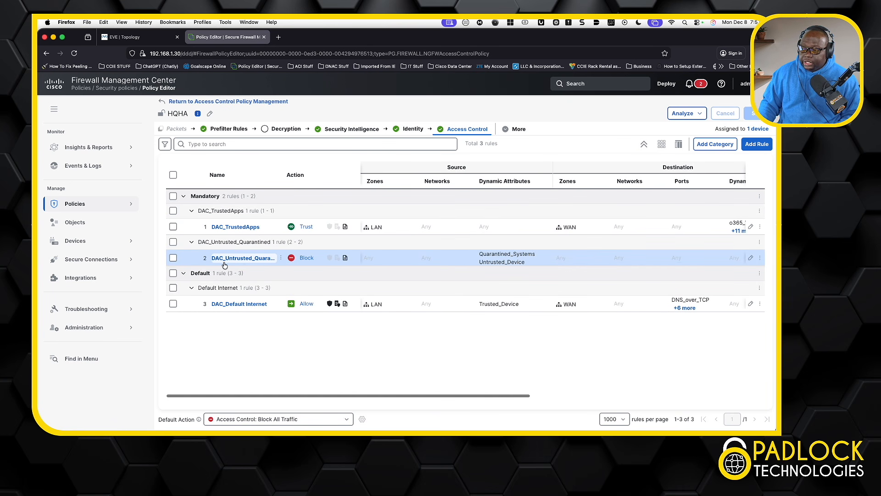
mouse_move(517, 269)
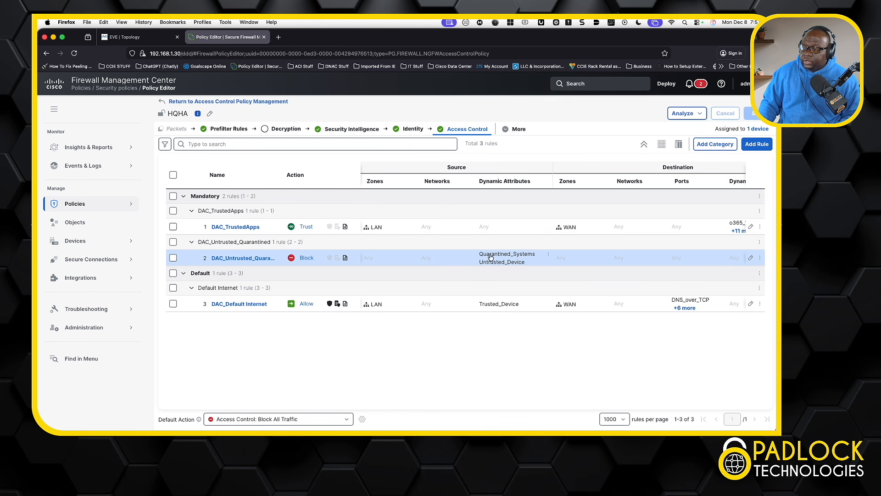
mouse_move(500, 256)
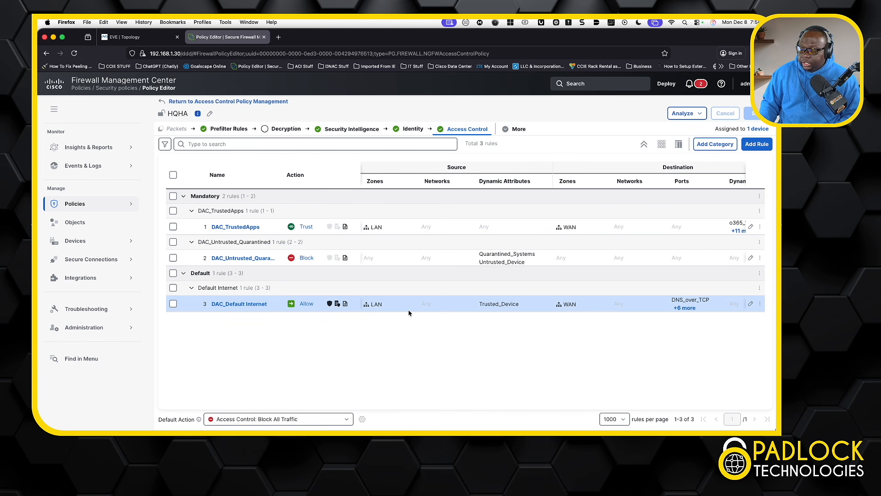
mouse_move(493, 311)
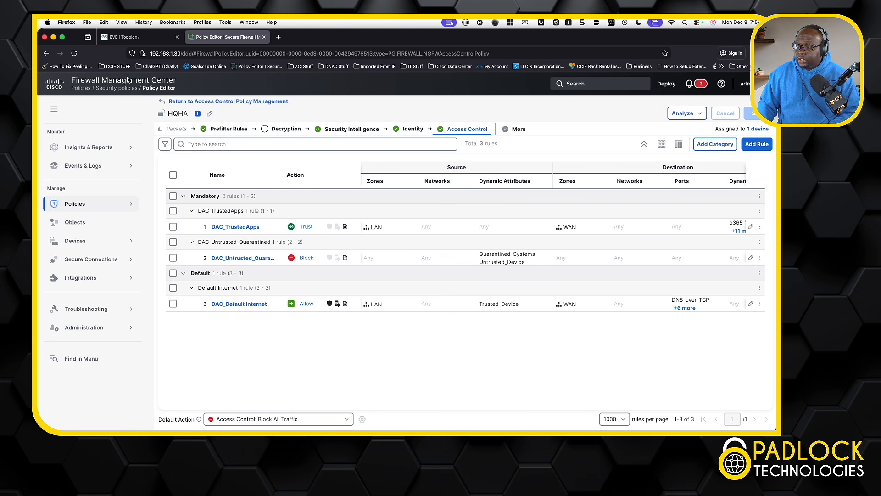
Step: From the EVE topology, open the console of the Windows PC in Building 2 and launch its Control Panel through Run
click(141, 38)
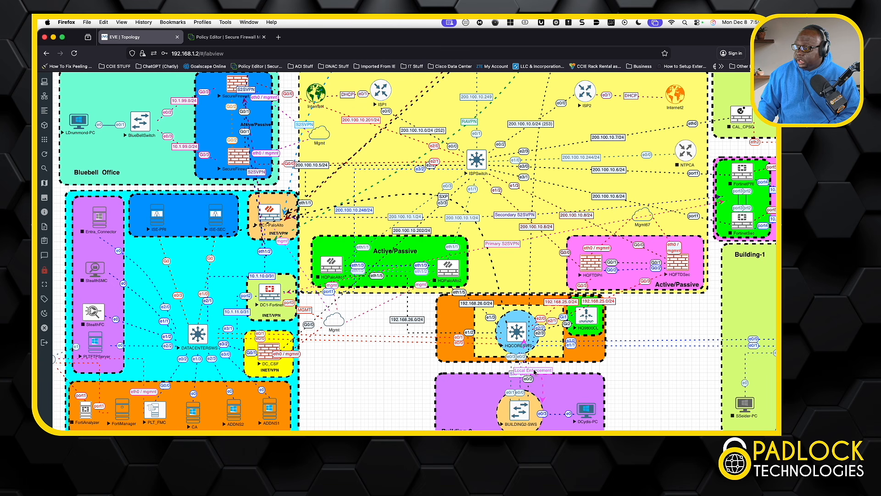
click(584, 410)
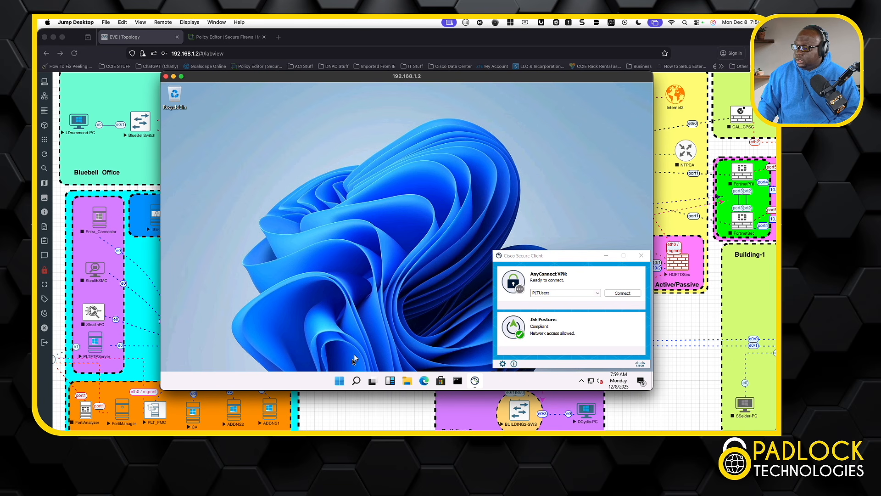
right_click(340, 381)
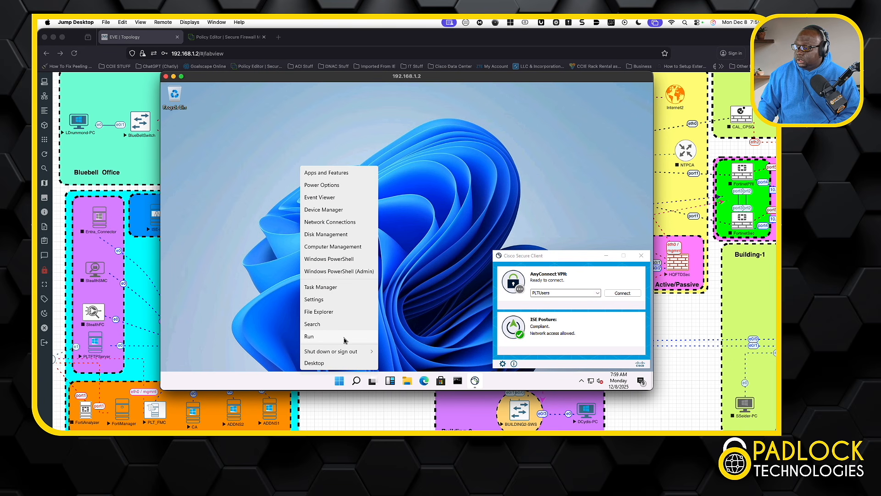
click(346, 337)
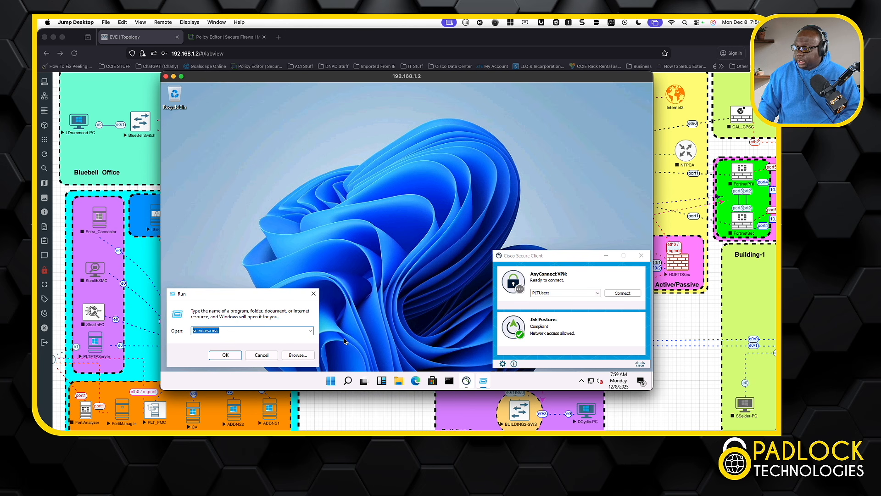
click(310, 331)
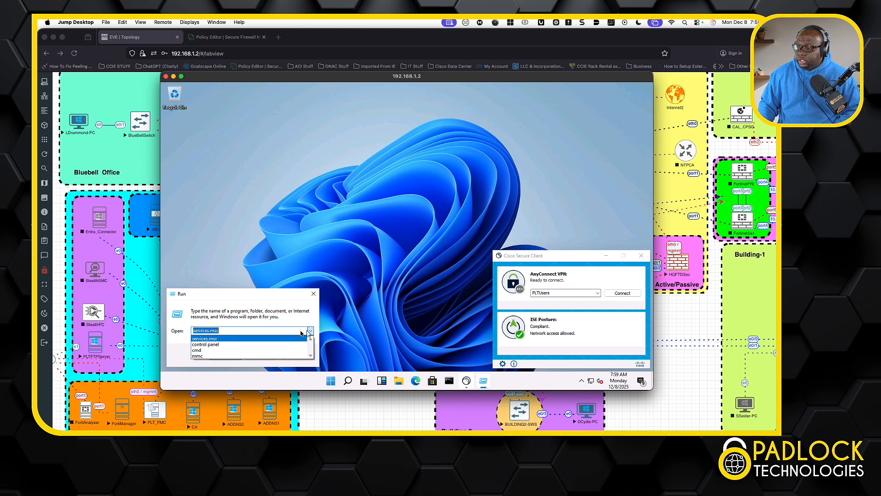
click(248, 339)
click(232, 354)
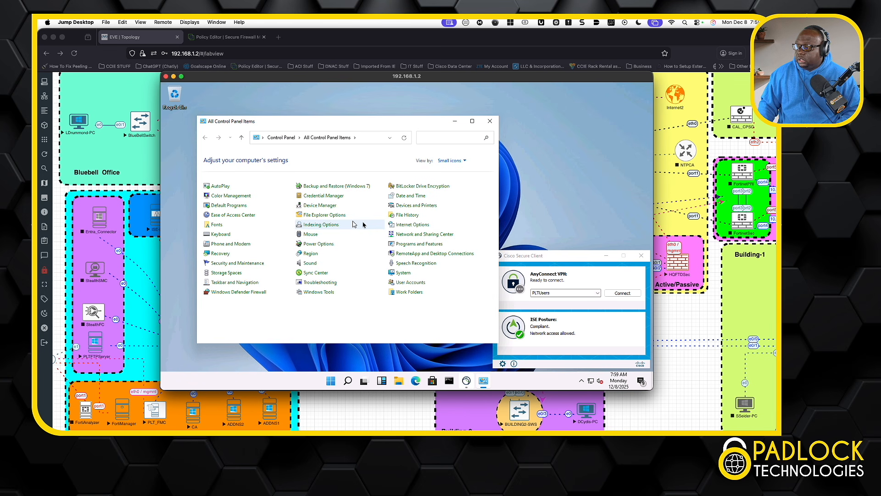
Step: In the PC's adapter settings, disable the Ethernet network device and enable it again
click(443, 234)
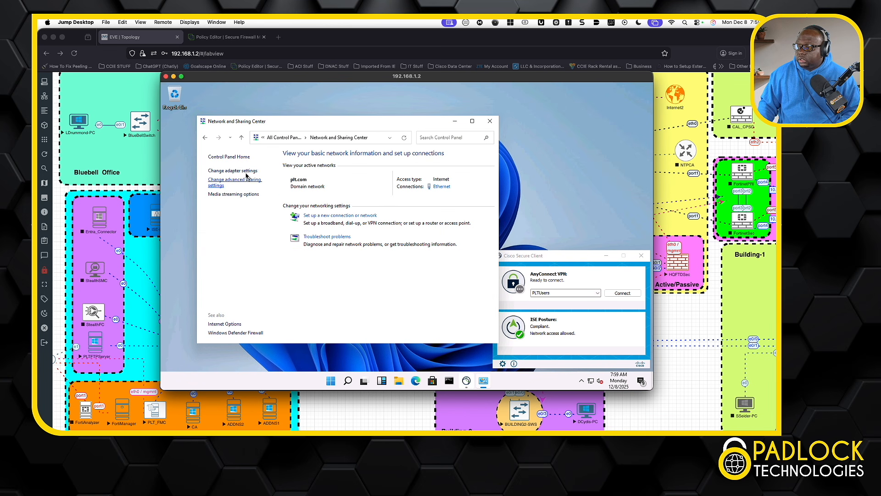
click(229, 171)
click(278, 176)
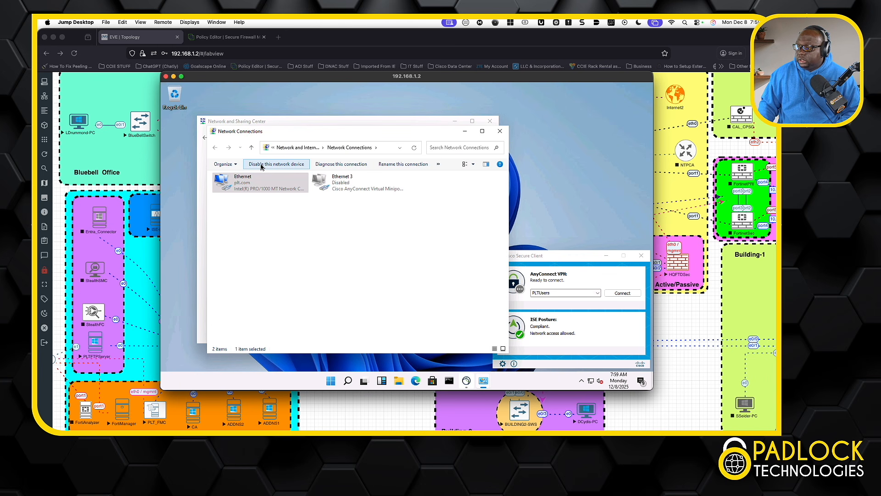
click(260, 166)
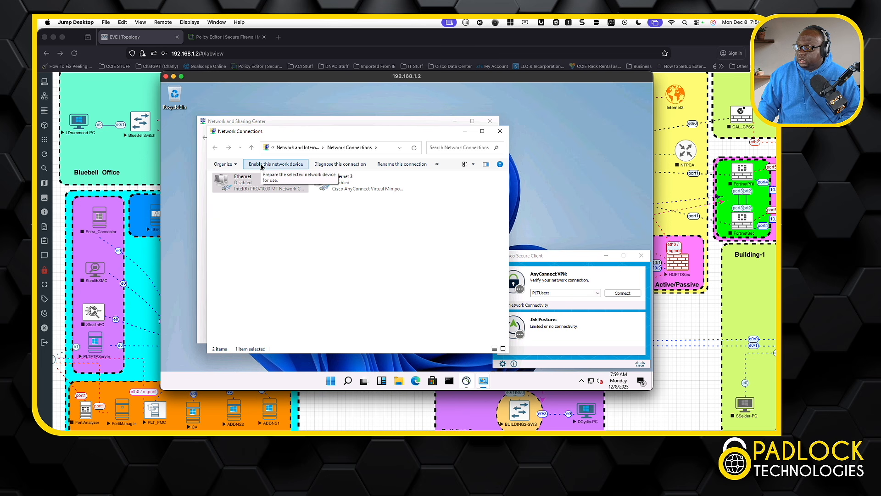
click(261, 164)
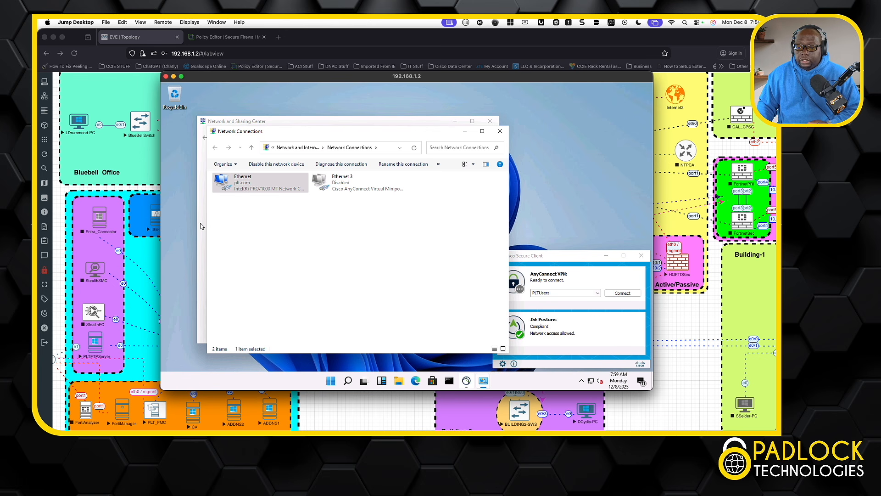
Step: Switch to the Windows App remote session at 192.168.1.28 and move its window so the ISE RADIUS live logs are in view
key(super+Tab)
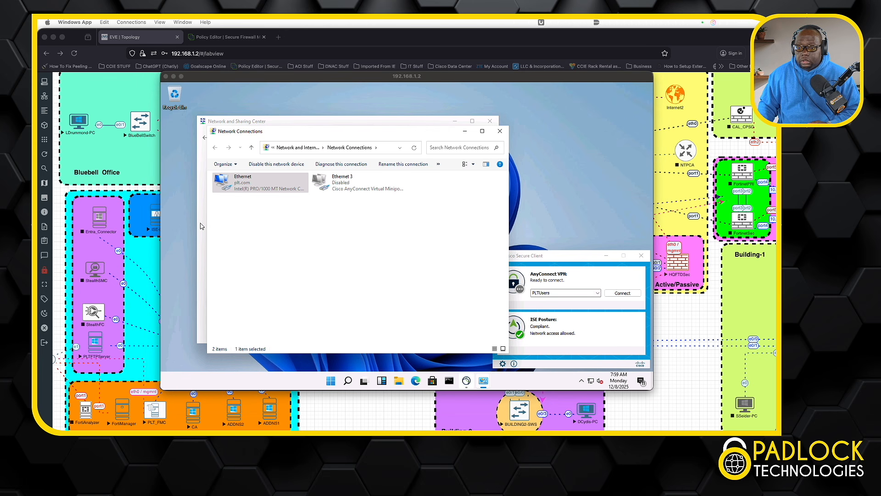
drag(33, 112, 365, 68)
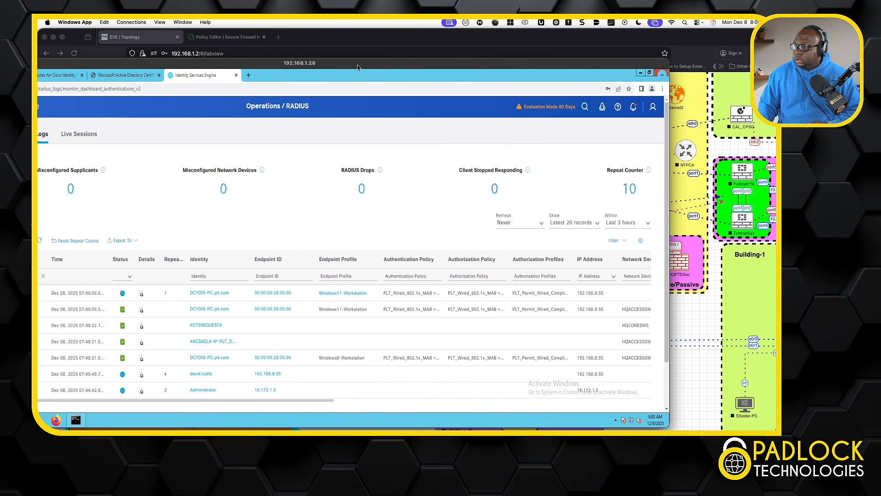
Step: Refresh the ISE RADIUS live logs and check the PC's IP address and authorization profile in the latest sessions
drag(283, 67, 394, 59)
click(168, 231)
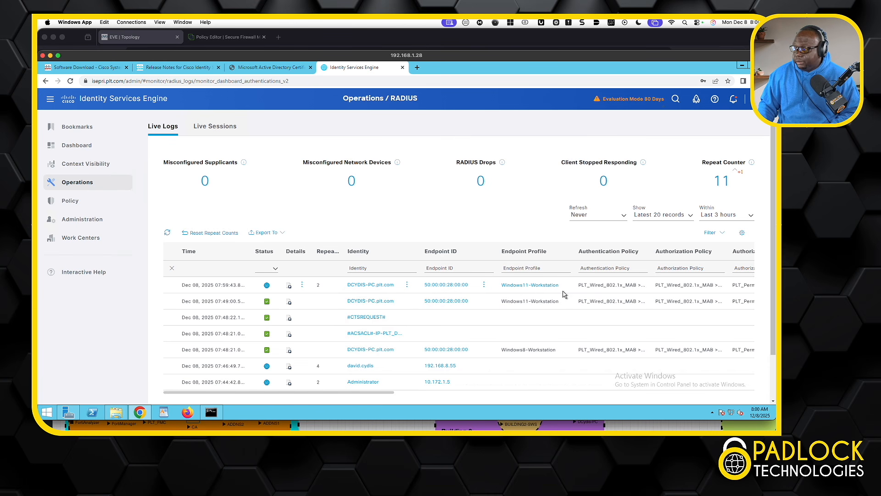
scroll(562, 293, right, 4)
scroll(569, 296, right, 3)
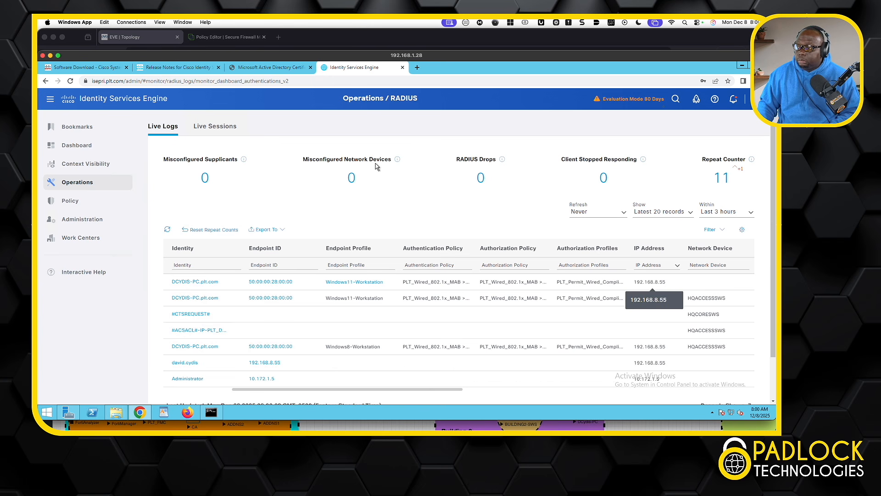
Step: Switch to Firewall Management Center, open the Dynamic Objects list and examine the IP addresses mapped to Trusted_Device
double_click(278, 56)
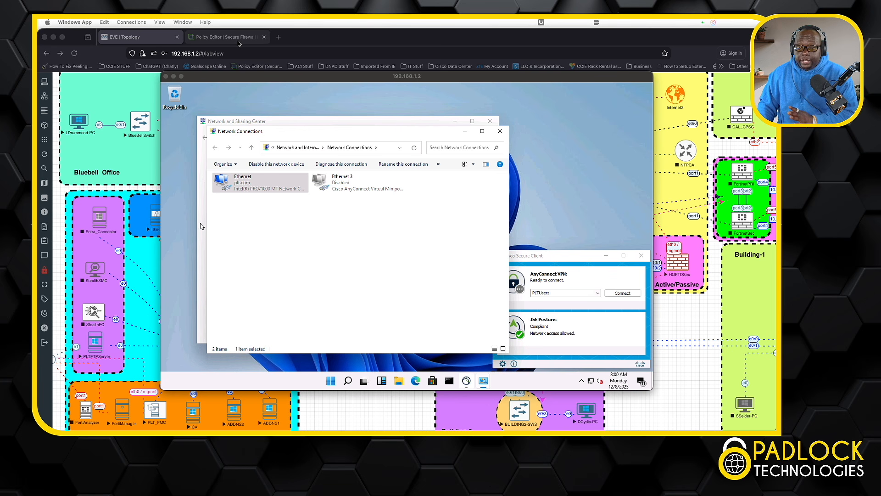
drag(257, 76, 37, 95)
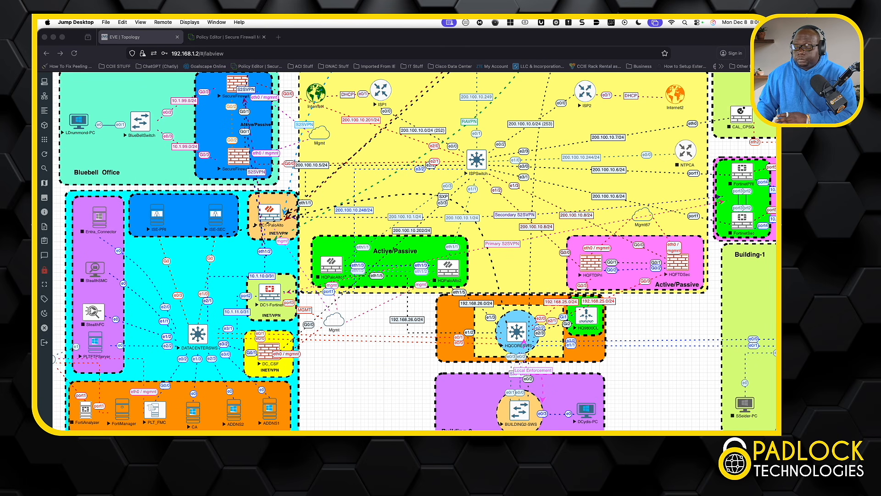
click(239, 37)
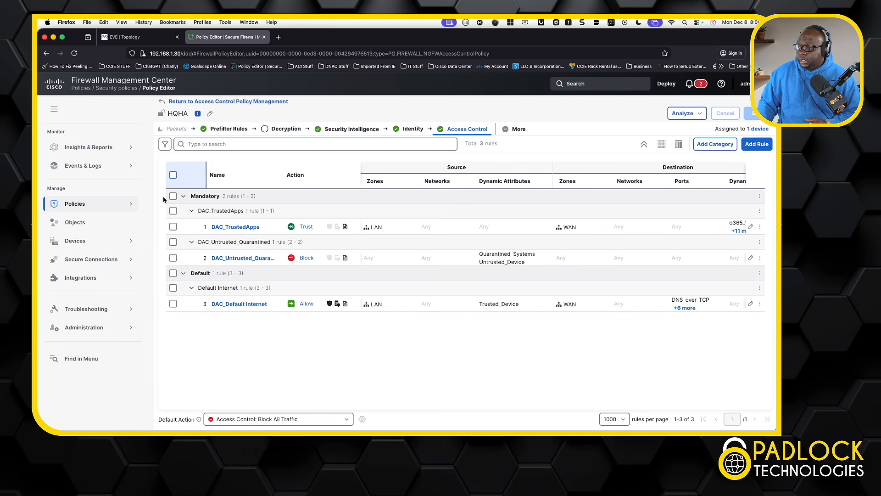
click(101, 225)
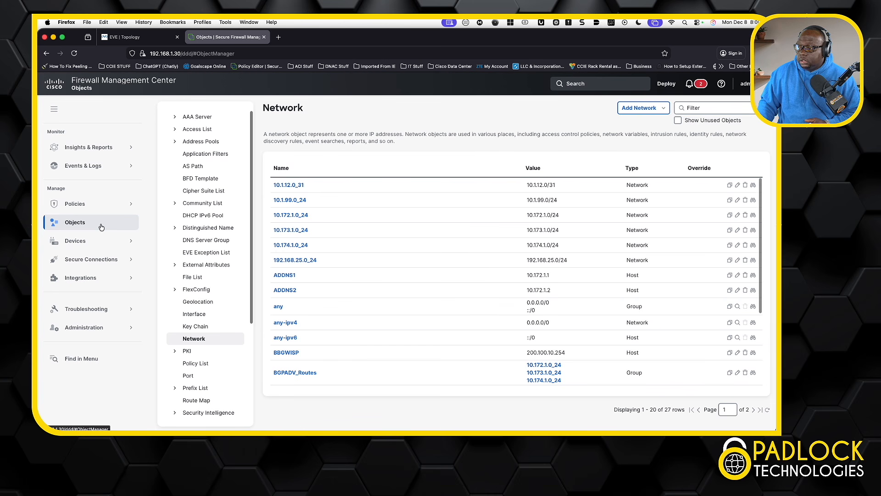
click(221, 269)
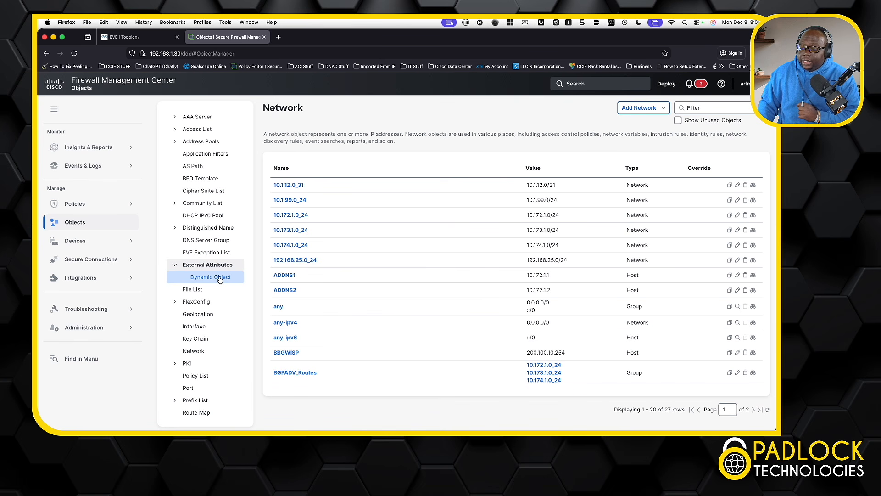
click(219, 279)
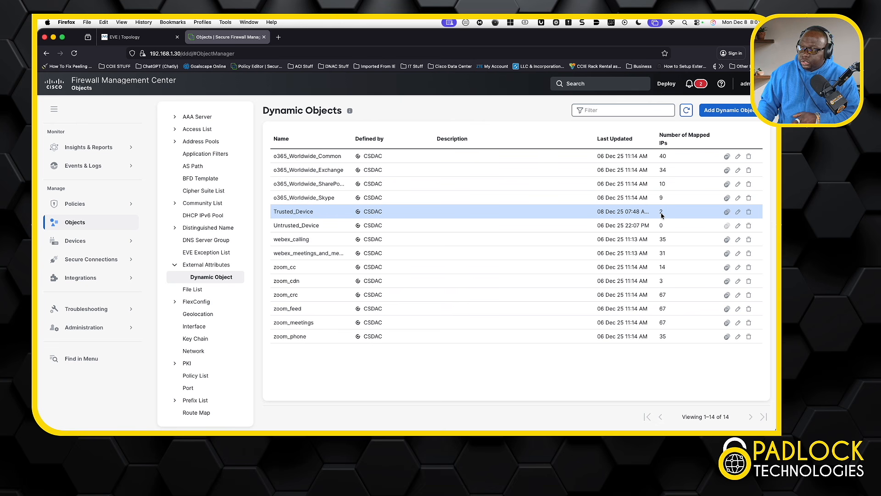
click(725, 212)
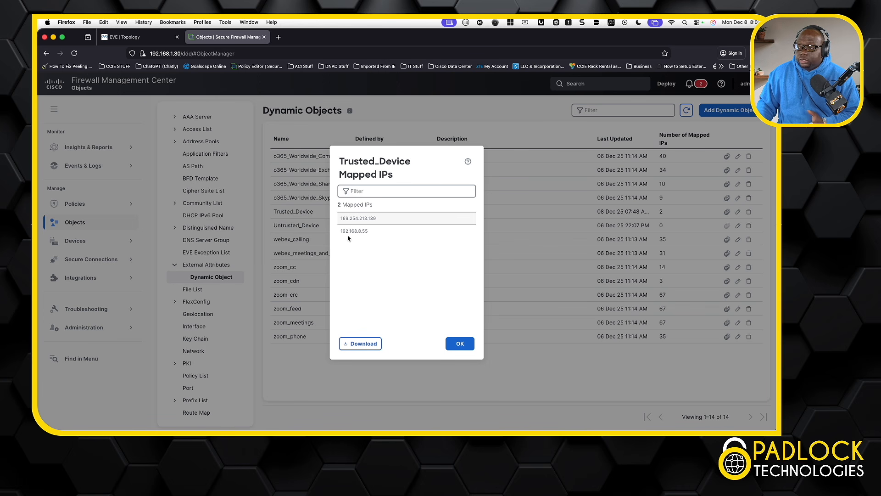
click(460, 343)
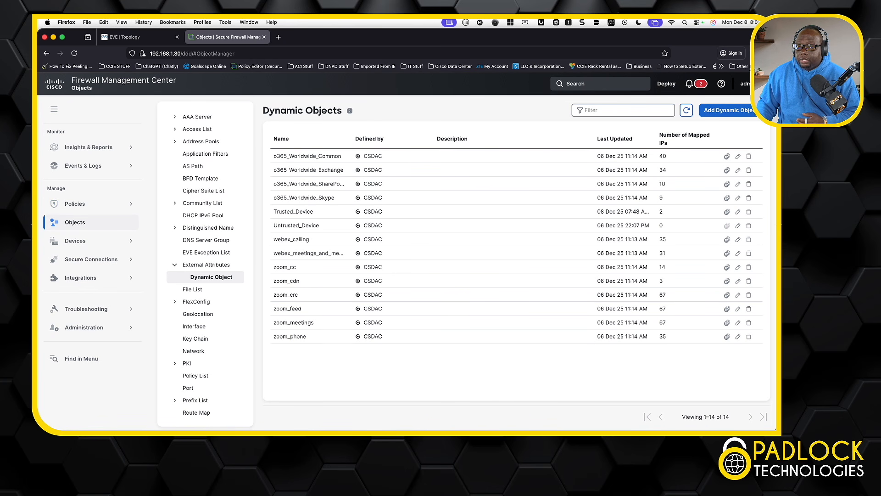
Step: Return to the Windows PC's remote console and ping 1.1.1.1 from Command Prompt
click(39, 303)
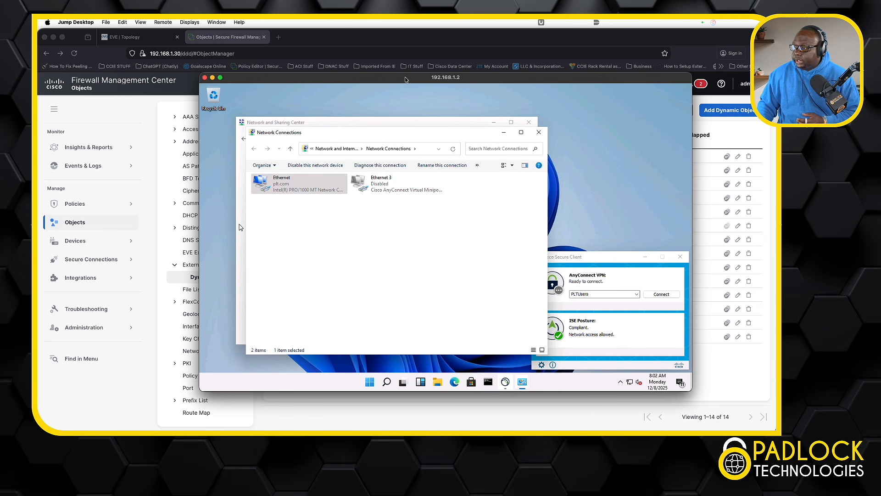
click(488, 381)
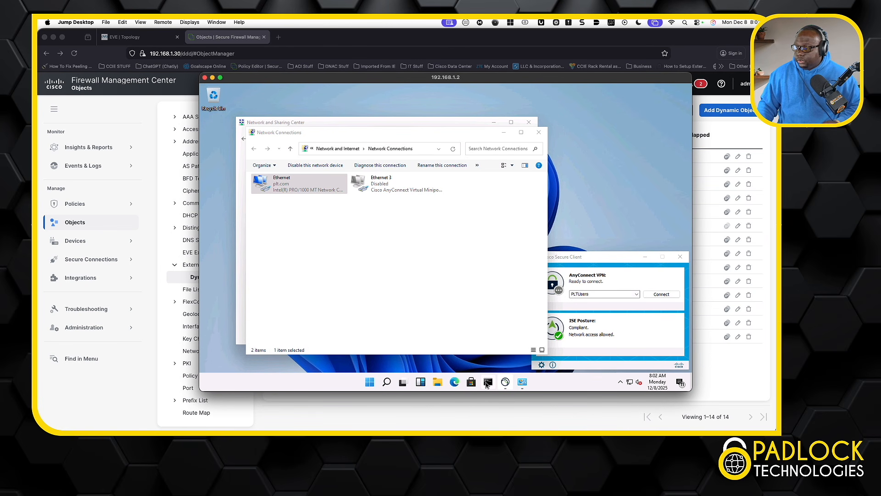
text(ping 1.1.1)
key(BackSpace)
key(BackSpace)
key(BackSpace)
key(BackSpace)
key(BackSpace)
text(1,1,1,1)
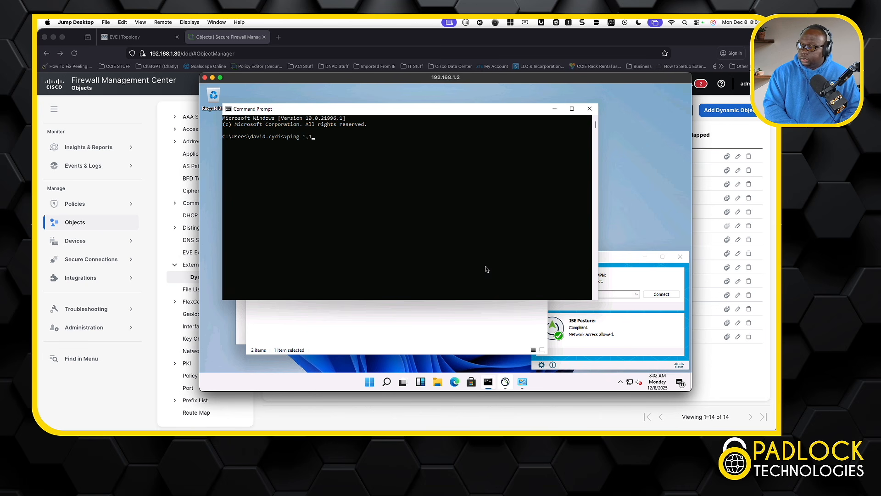
key(BackSpace)
key(BackSpace)
key(BackSpace)
text(1.1.1)
key(Return)
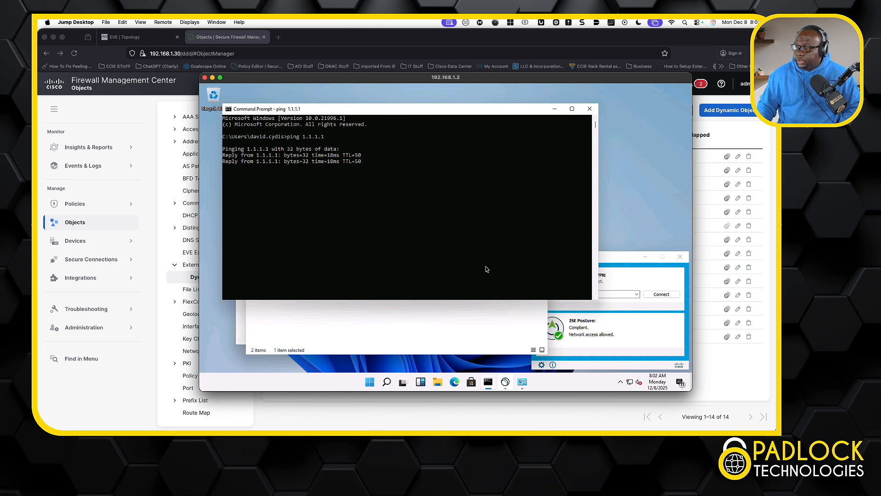
Step: Launch Microsoft Edge on the PC and start it without signing in or syncing data
click(459, 381)
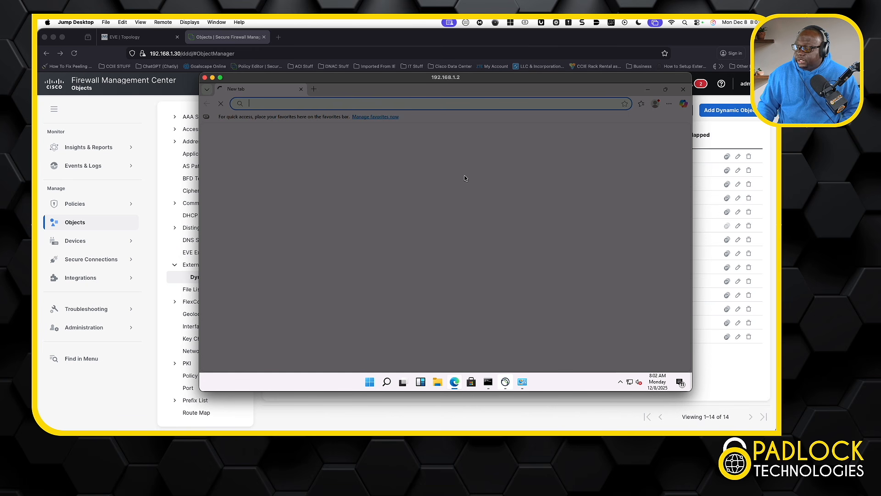
click(377, 199)
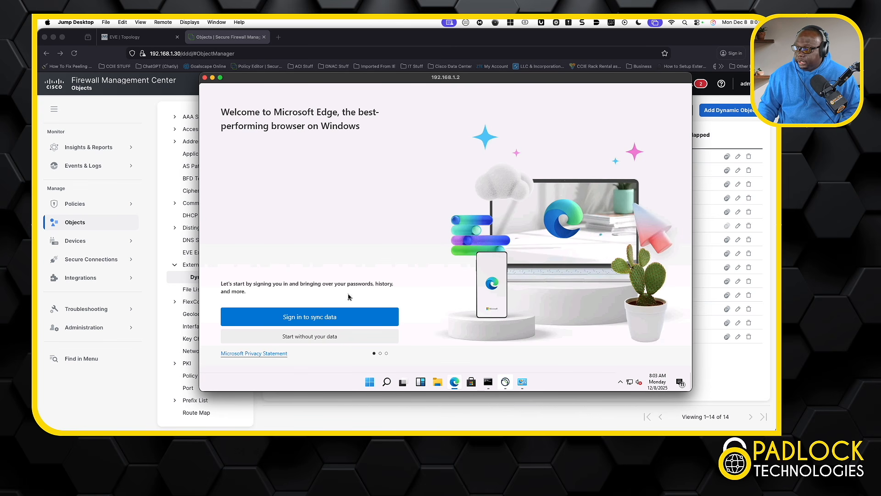
click(322, 340)
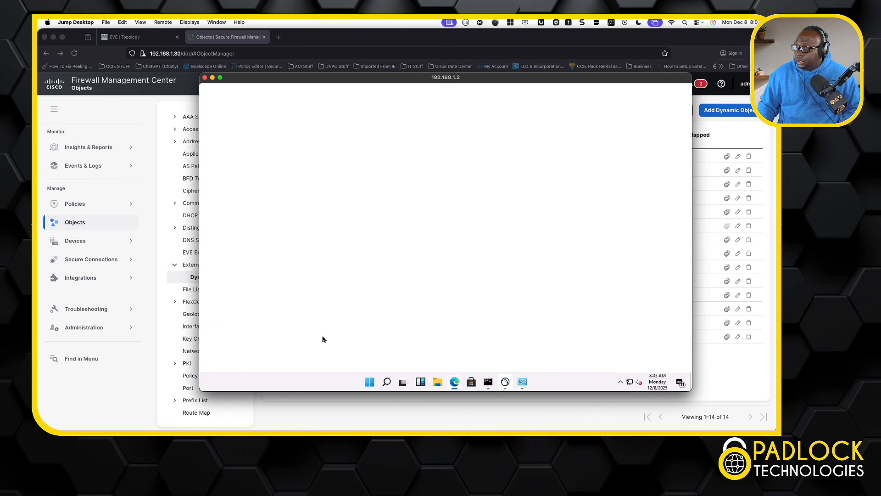
click(298, 336)
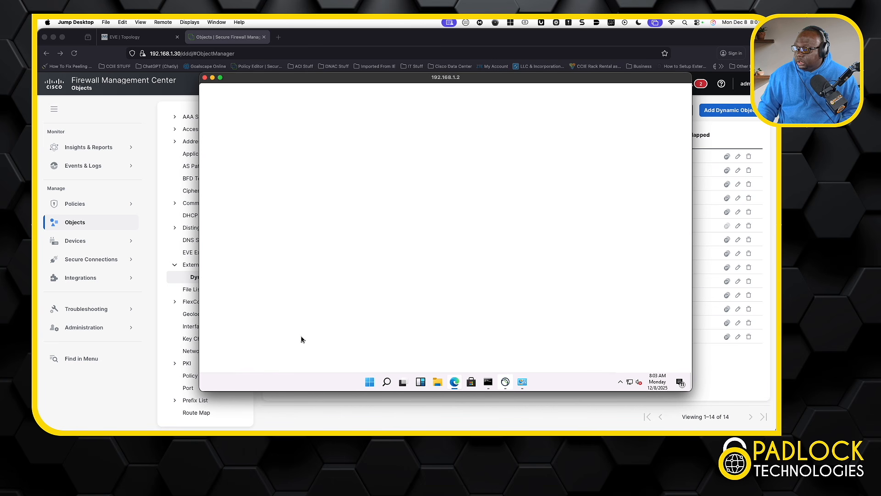
click(288, 338)
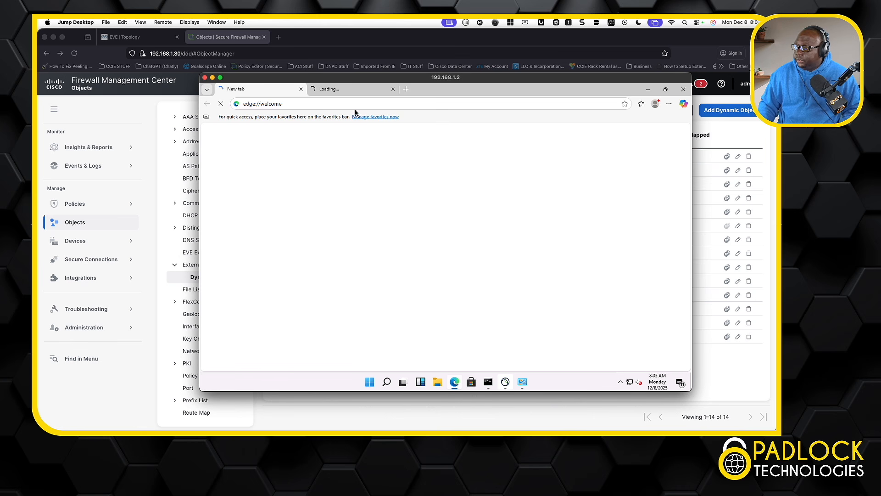
click(379, 103)
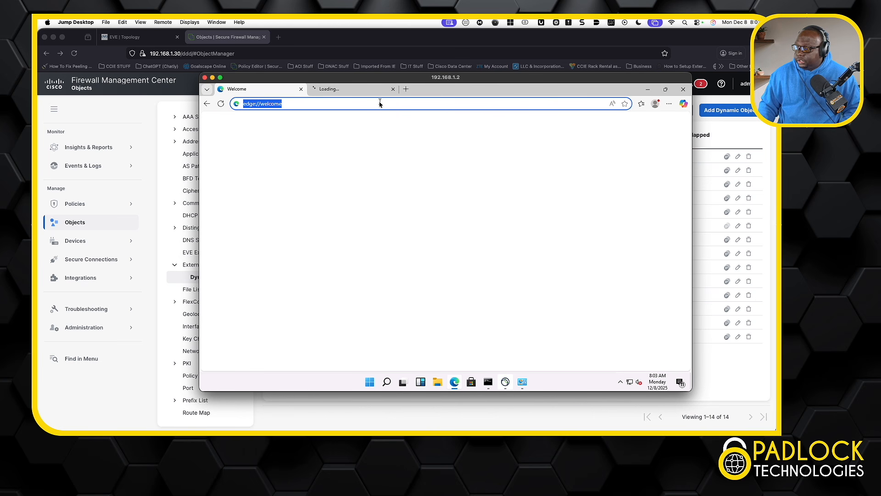
text(www.)
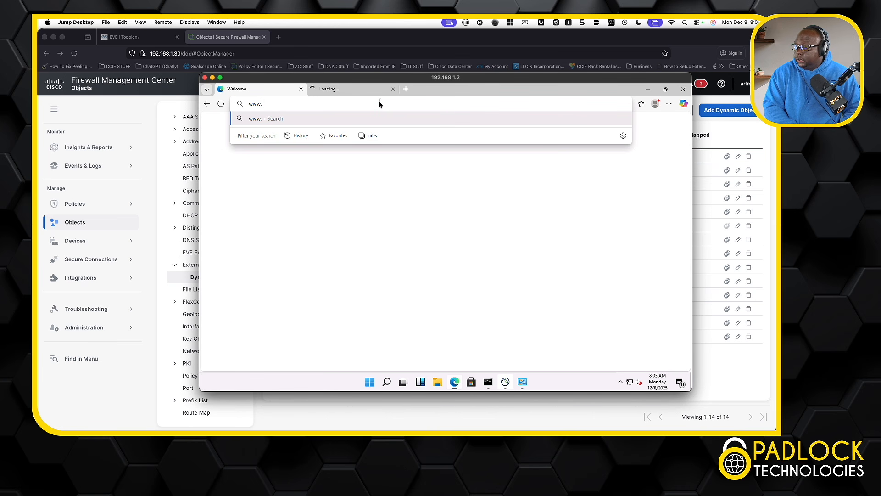
text(nba.com)
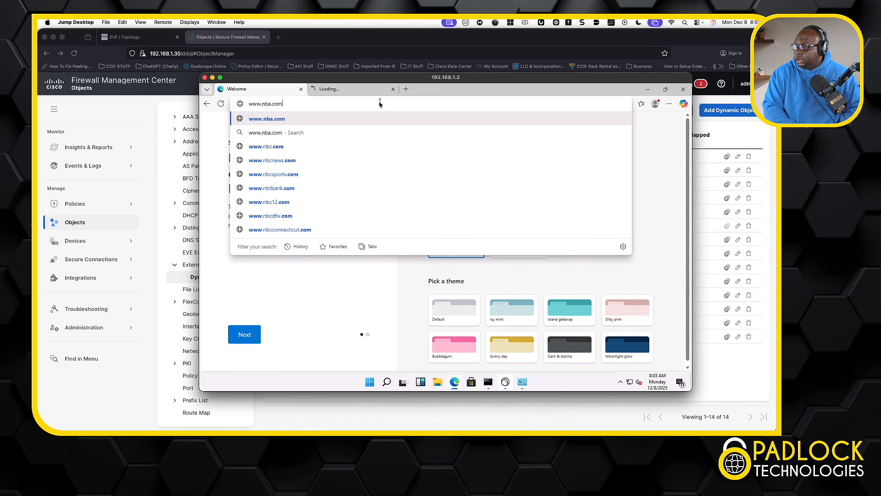
key(Return)
click(389, 95)
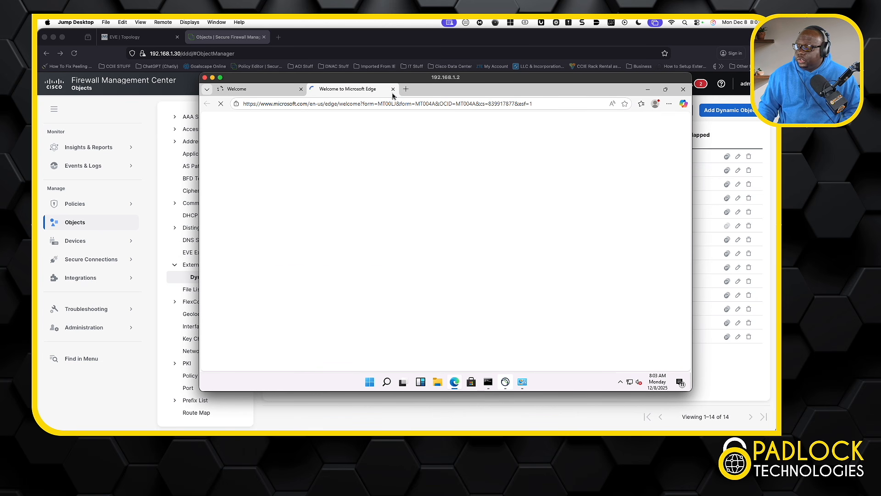
click(392, 92)
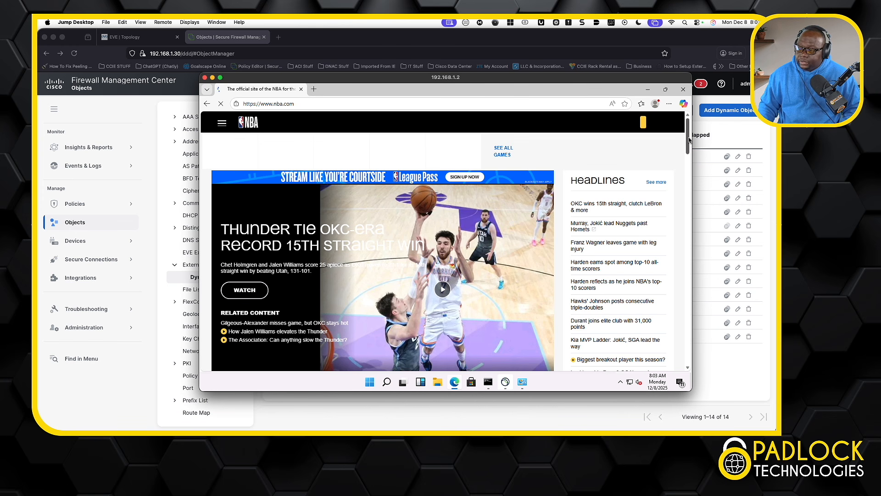
drag(688, 140, 678, 159)
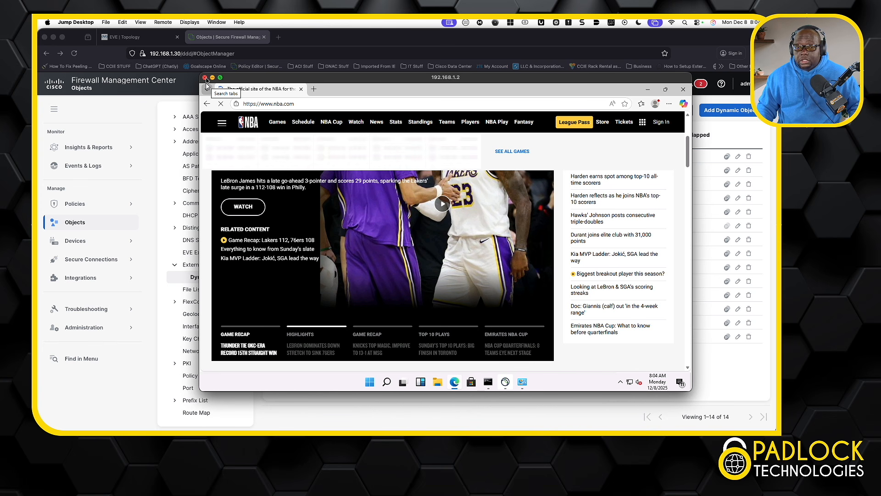
Step: Close the PC console and open the details of the 08:03:54 connection event to 142.251.40.161 in Unified Events
click(205, 78)
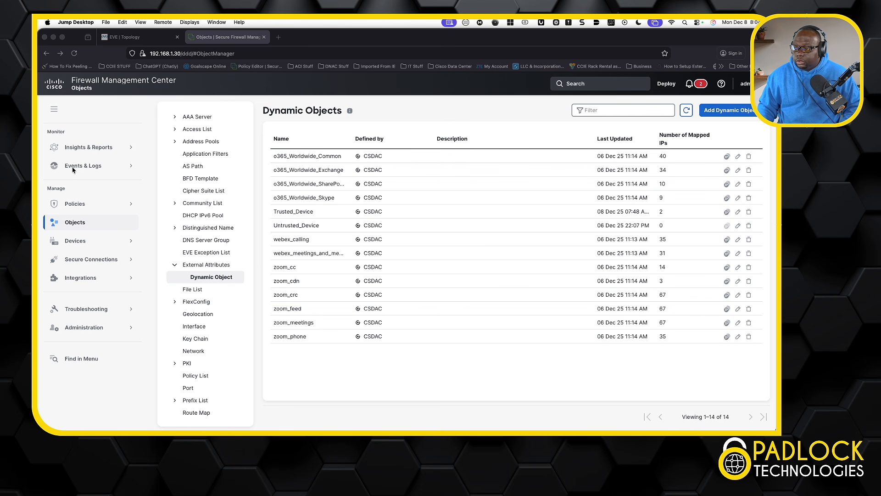
click(90, 167)
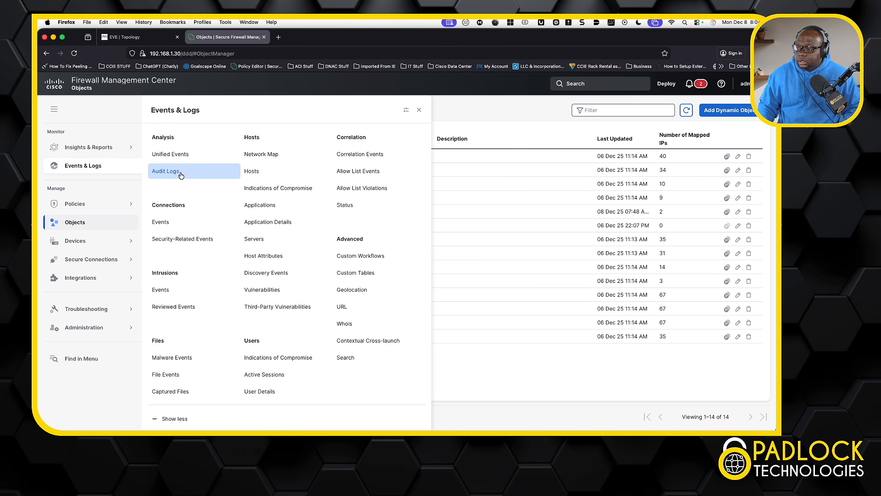
click(179, 156)
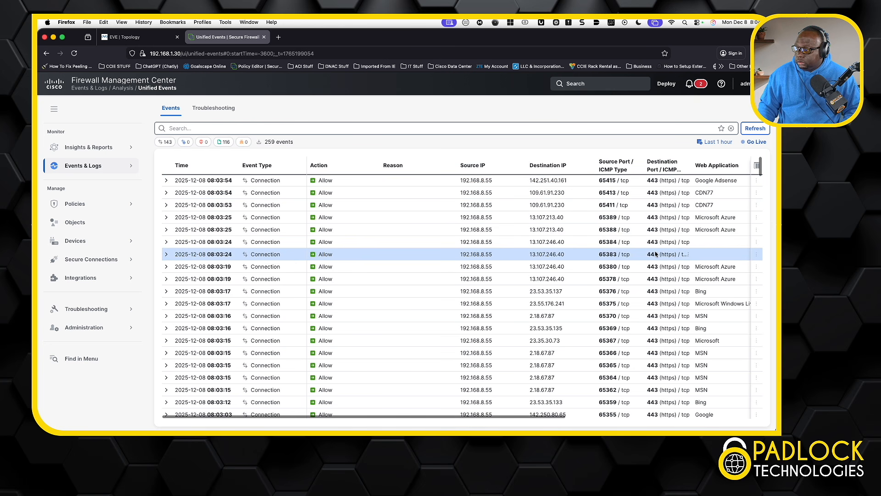
click(755, 182)
click(731, 199)
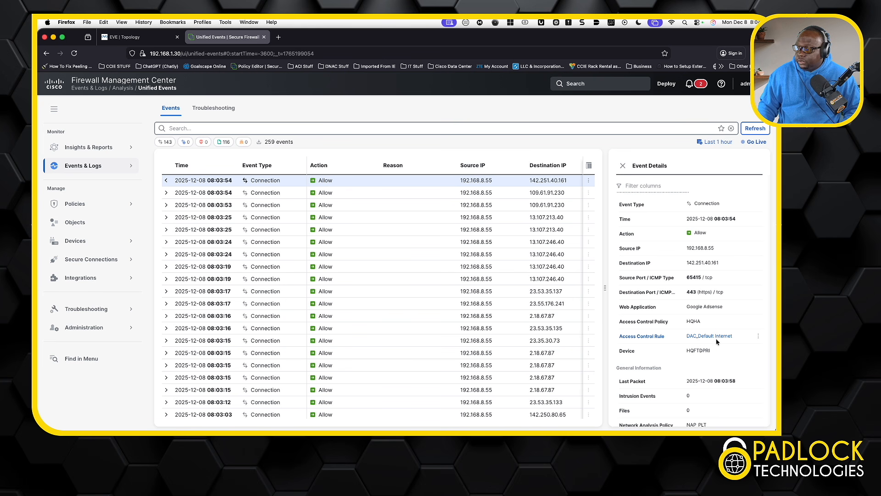
Step: Examine the event's access control rule, source SGT, authentication source and source IP dynamic attribute
scroll(700, 340, down, 1)
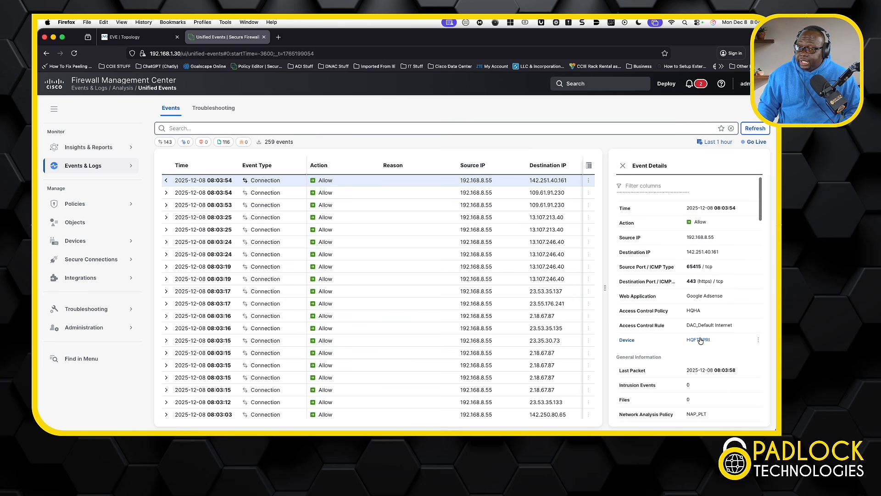
scroll(701, 340, down, 2)
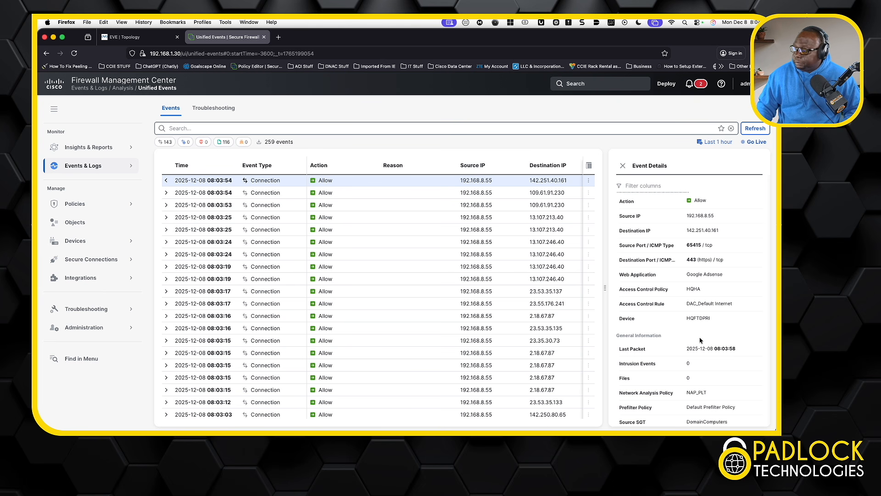
scroll(701, 339, down, 4)
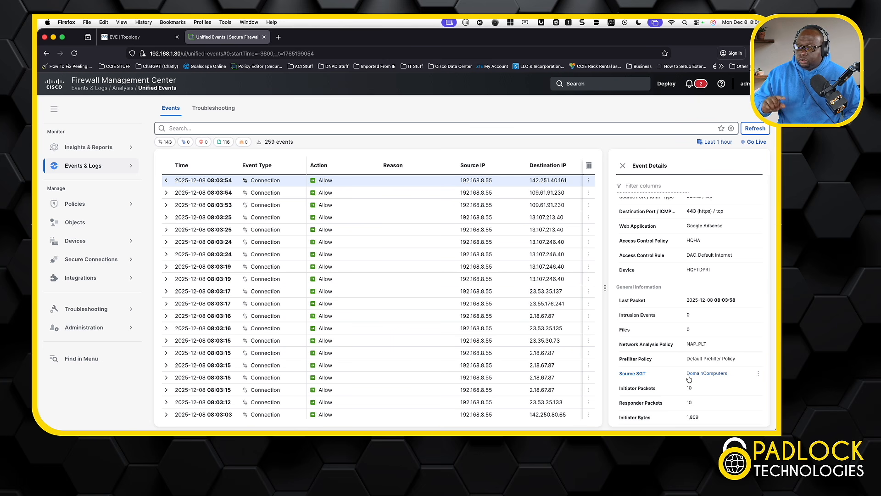
scroll(689, 378, down, 5)
scroll(688, 378, down, 4)
scroll(688, 378, down, 5)
scroll(689, 378, down, 4)
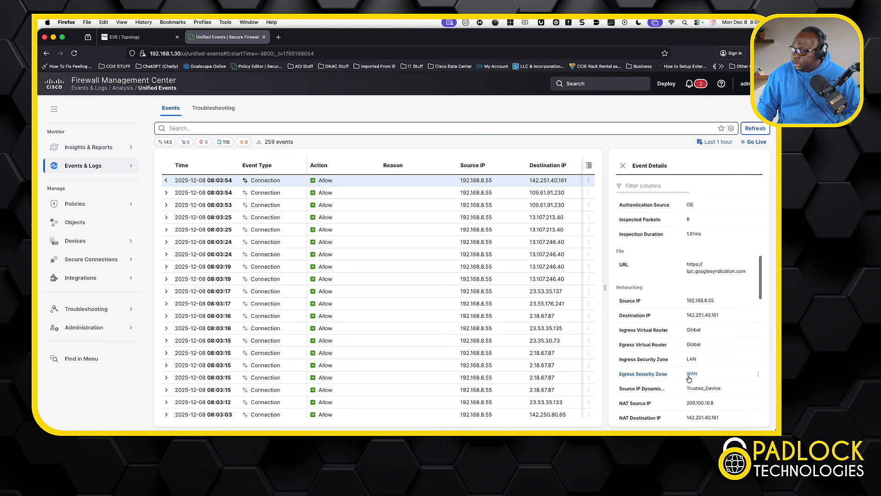
scroll(689, 378, down, 1)
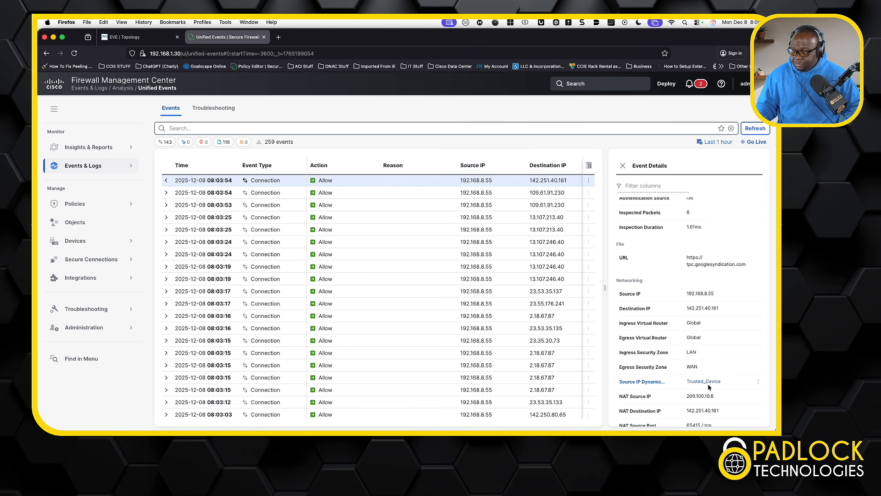
scroll(703, 382, up, 1)
scroll(704, 385, up, 5)
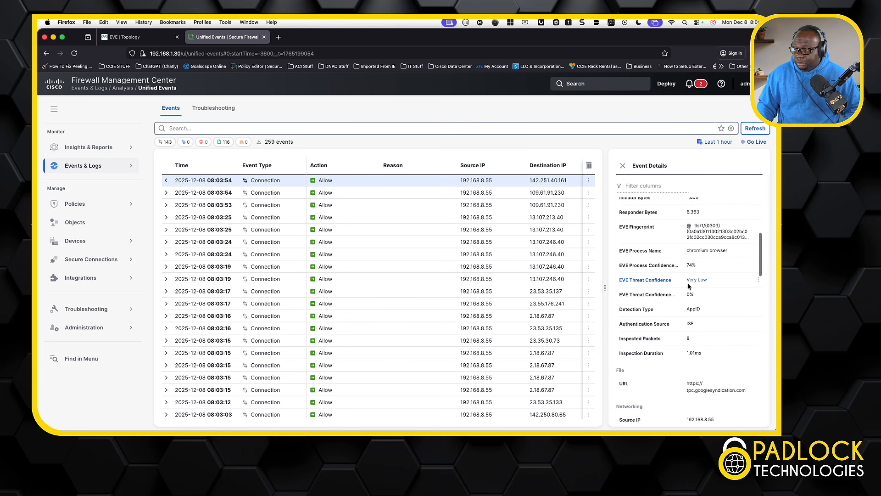
scroll(689, 286, up, 4)
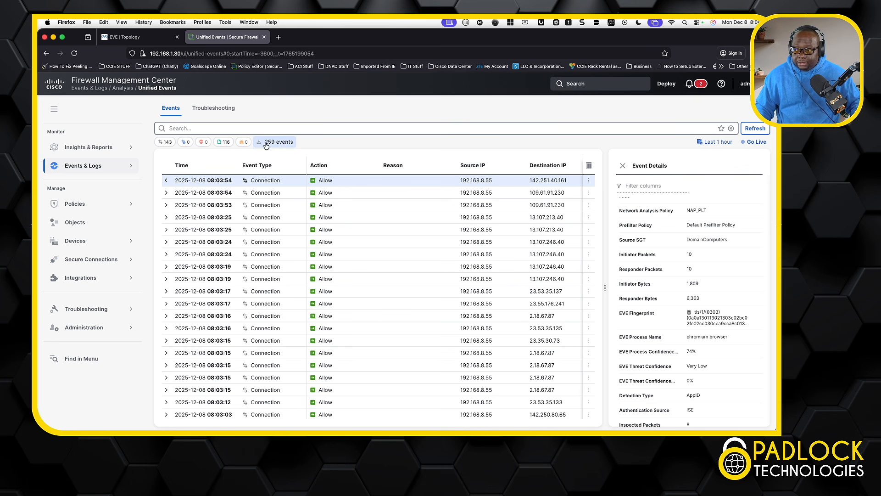
Step: Open the Summary Dashboard and display its Network widgets
mouse_move(93, 147)
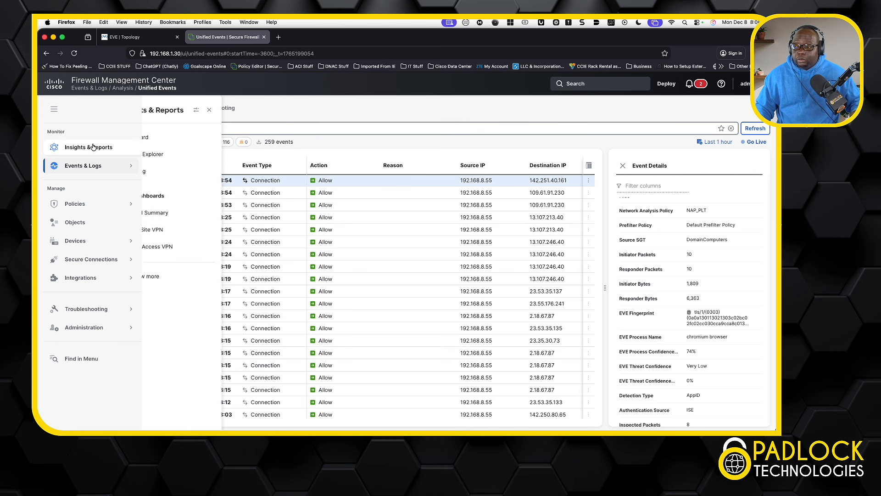
click(168, 138)
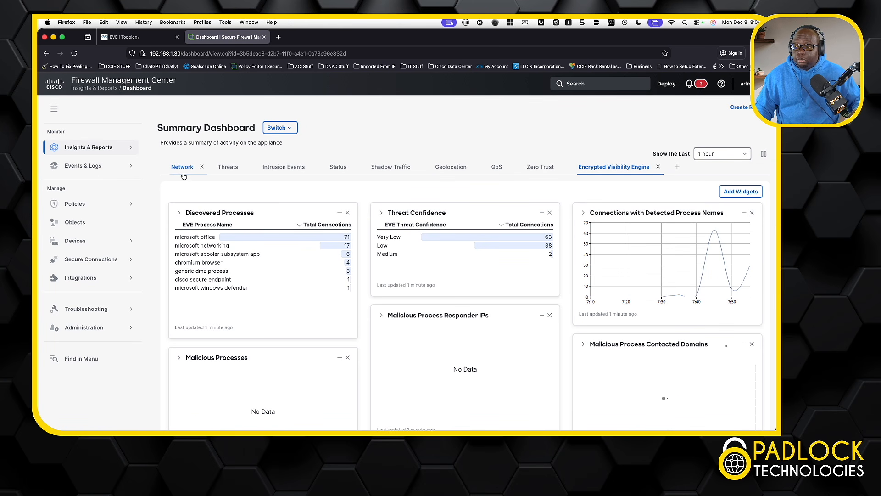
click(182, 169)
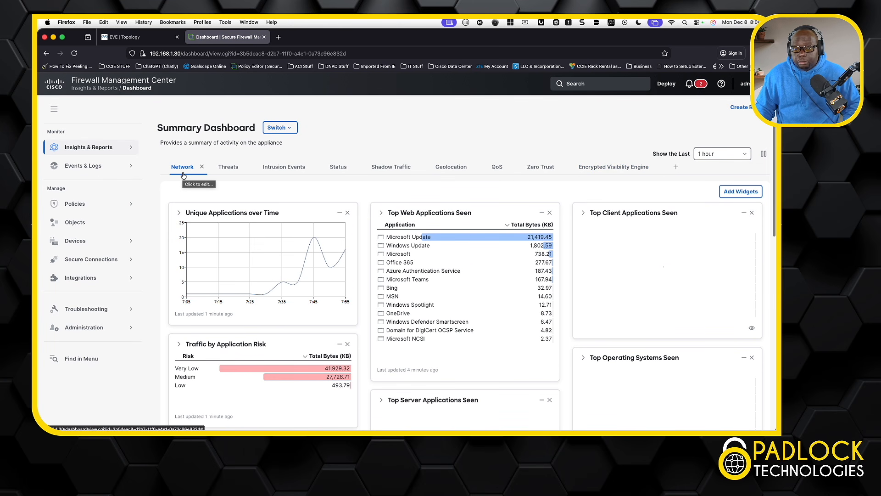